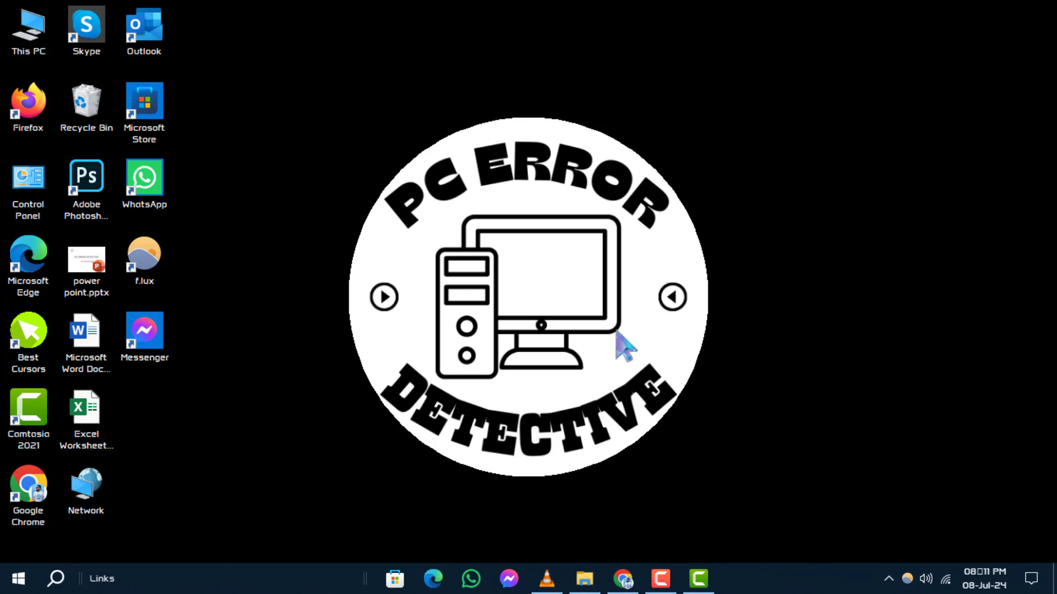
# Launch Settings with Win+I and go to the Update & Security tile
pyautogui.press('super+i')
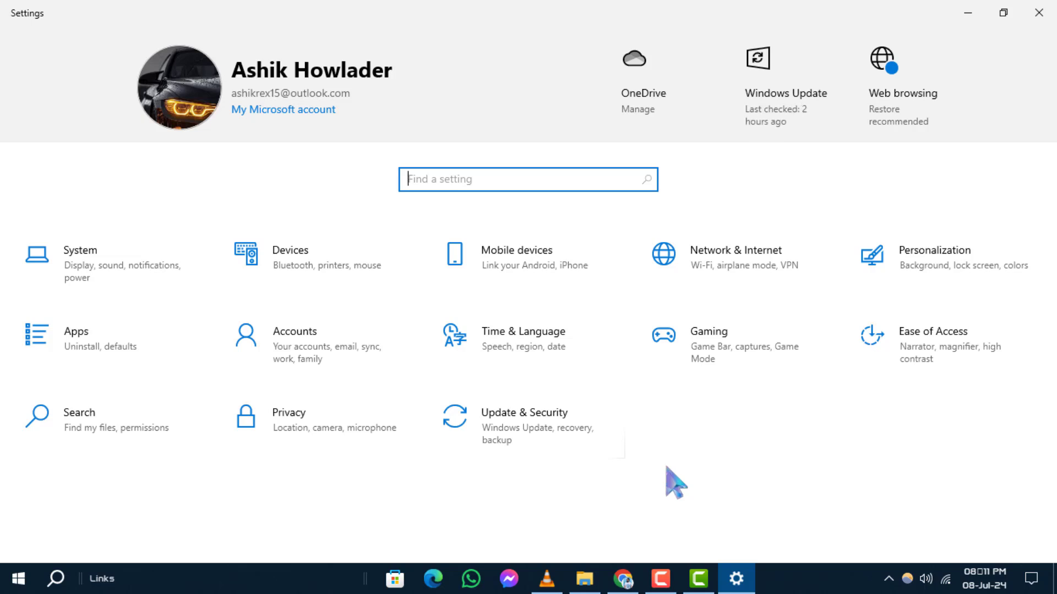
pyautogui.click(537, 448)
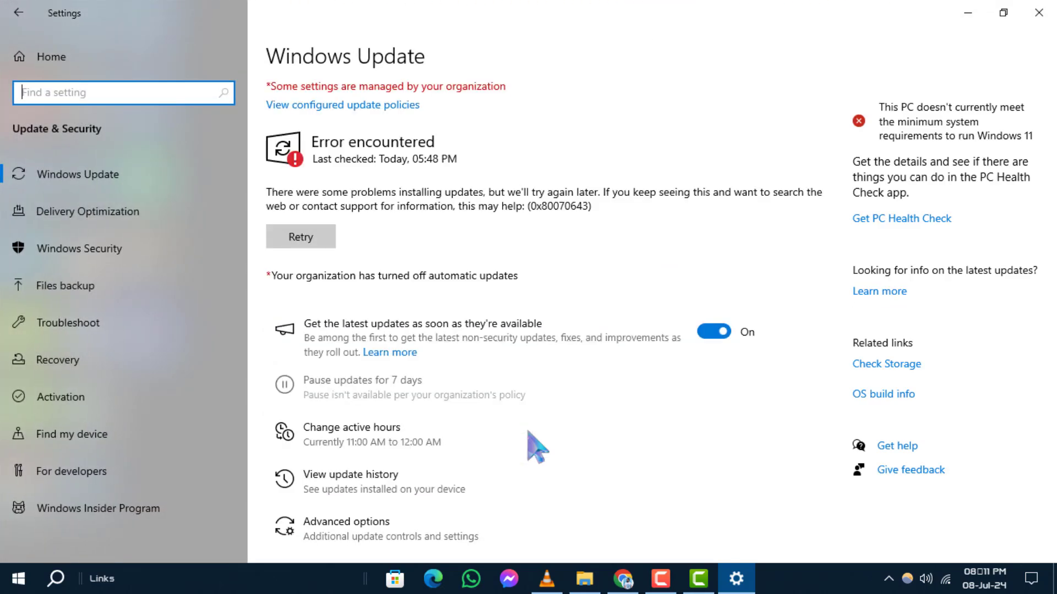
pyautogui.scroll(1, 209, 388)
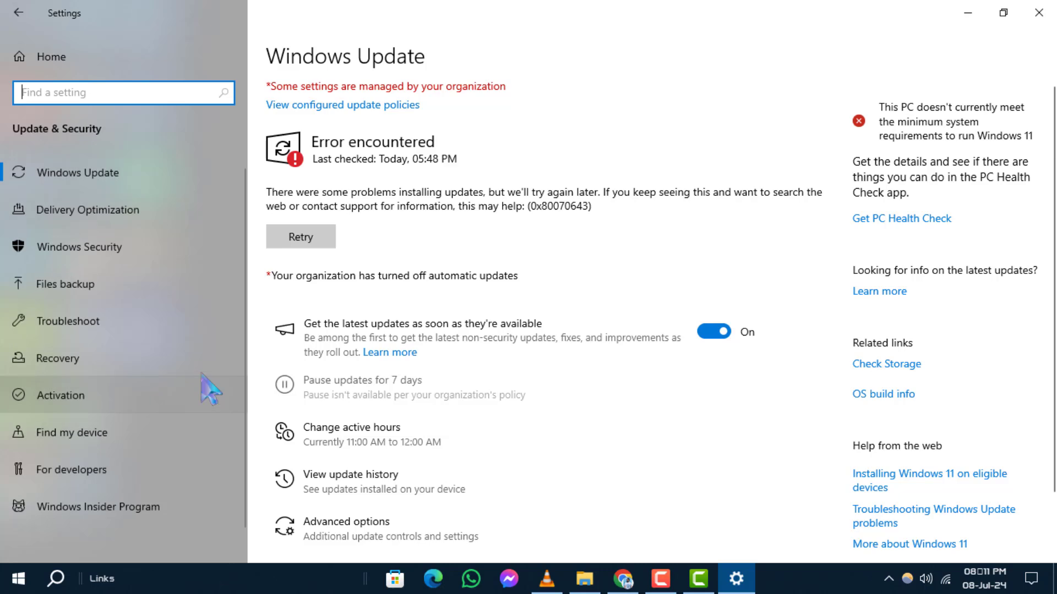
pyautogui.scroll(-1, 590, 379)
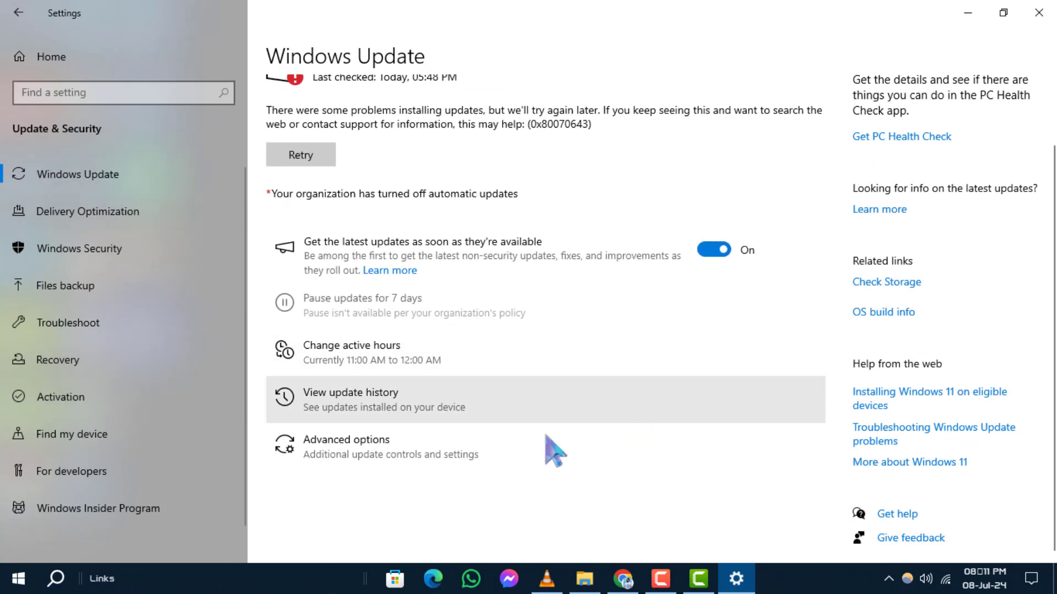
# Go to Windows Update's Advanced options page
pyautogui.click(431, 466)
# Turn the 'Restart this device as soon as possible' toggle Off, refocusing the Settings window
pyautogui.click(38, 315)
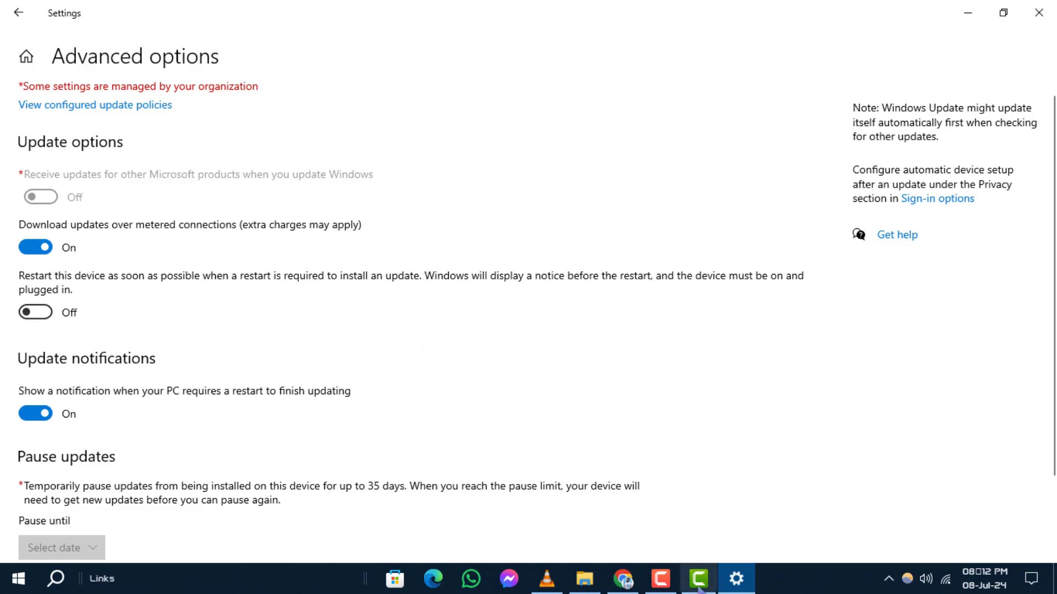
pyautogui.click(660, 578)
pyautogui.click(37, 314)
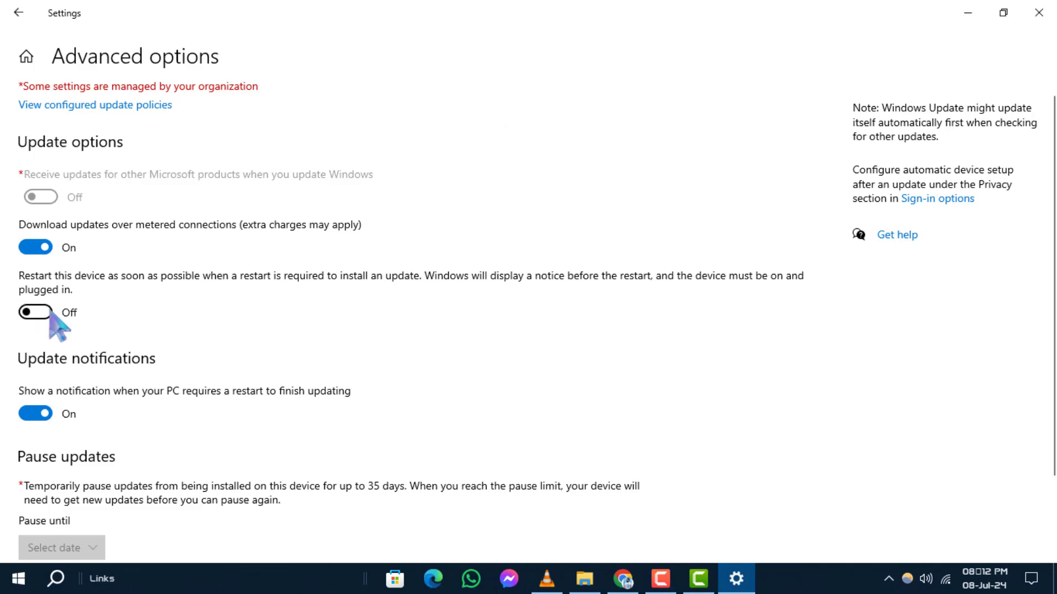